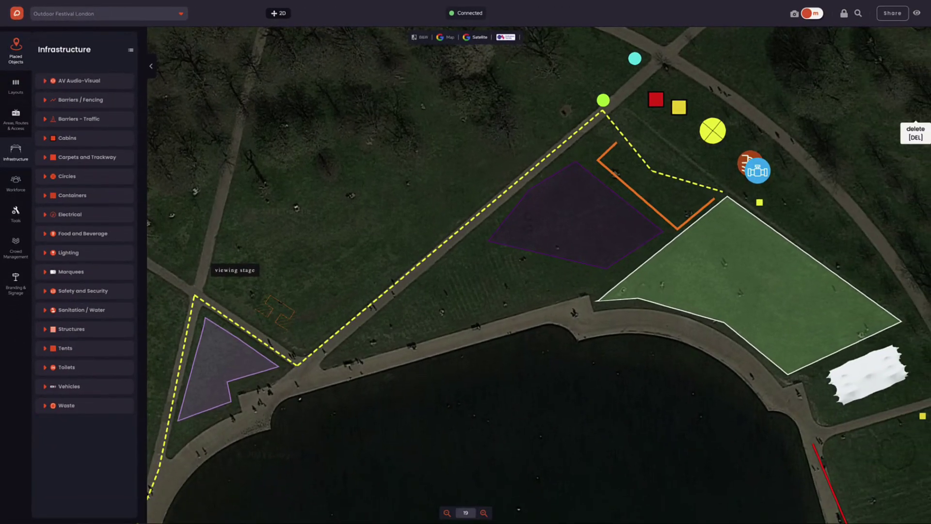
# - Place a Tent Orange from Infrastructure > Tents on the grass west of the purple area
pyautogui.scroll(-2, 420, 235)
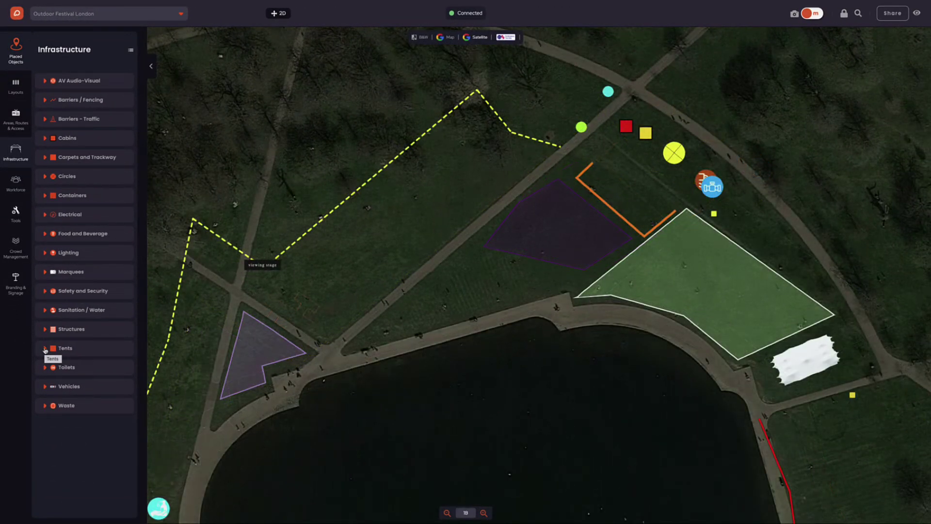
pyautogui.click(45, 350)
pyautogui.click(73, 386)
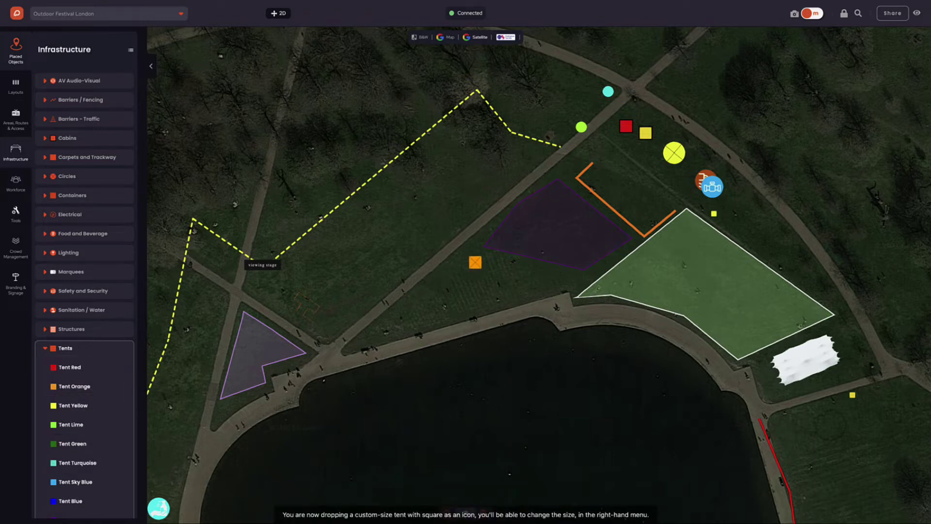
pyautogui.click(474, 261)
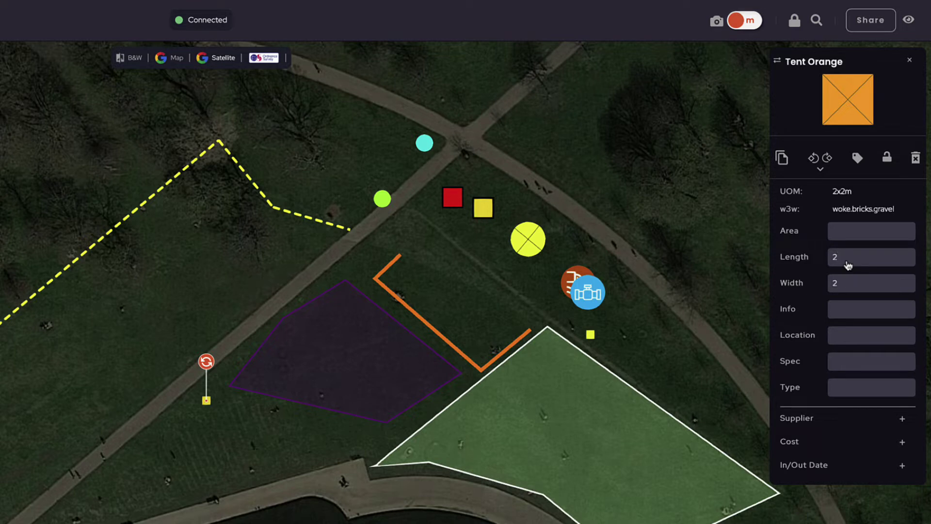
# - Resize the orange tent to length 5 and width 5 (5x5 m)
pyautogui.doubleClick(848, 264)
pyautogui.write('5')
pyautogui.press('Tab')
pyautogui.write('5')
pyautogui.click(872, 309)
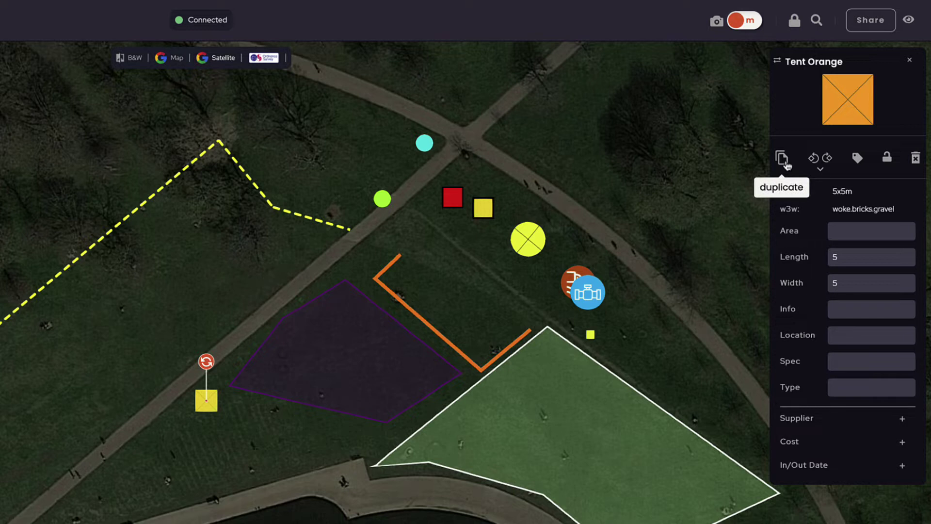
# - Rotate the orange tent about 45 degrees
pyautogui.click(819, 168)
pyautogui.moveTo(206, 365); pyautogui.dragTo(235, 375)
pyautogui.click(858, 160)
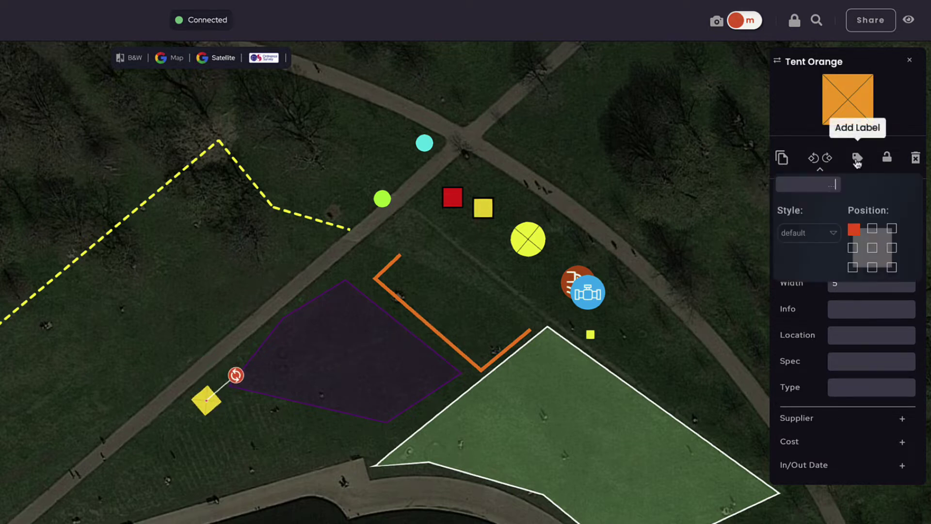
pyautogui.click(886, 162)
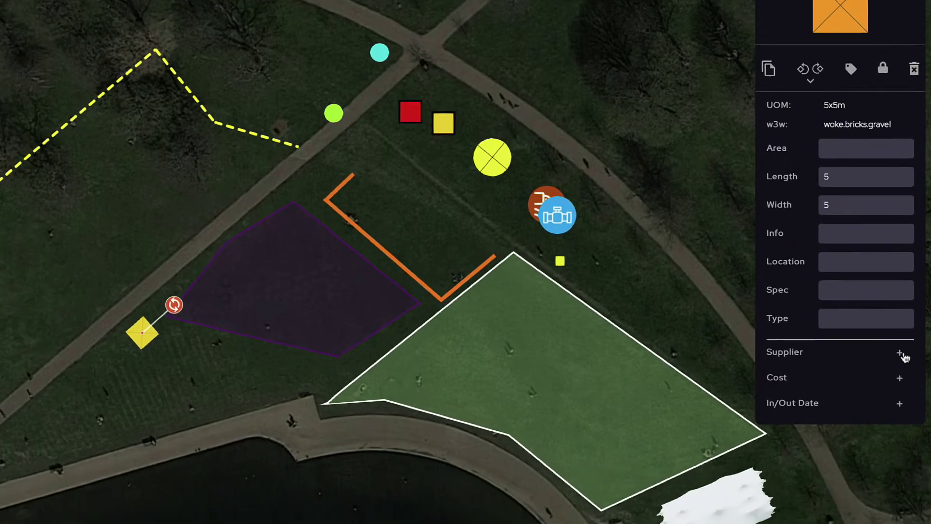
# - Add Supplier, Cost and In/Out Date fields to the tent and nudge it down-right
pyautogui.click(902, 418)
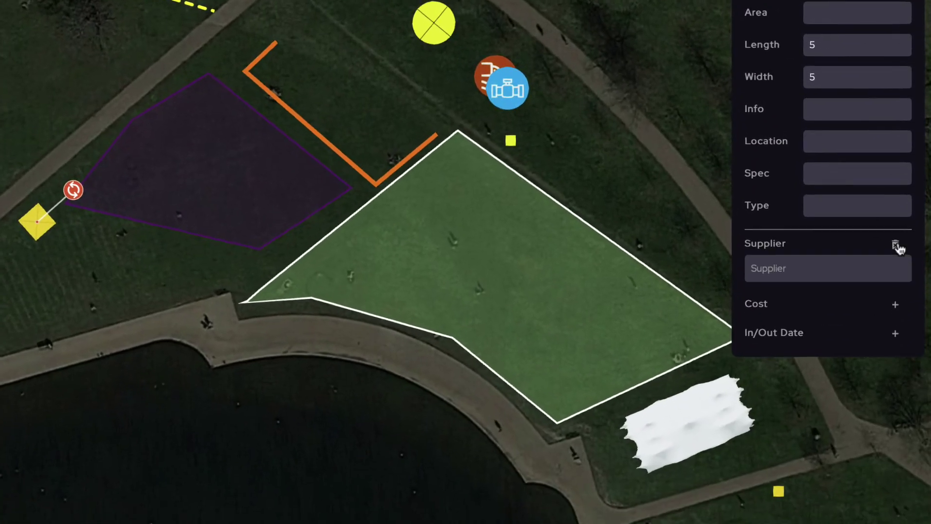
pyautogui.click(897, 304)
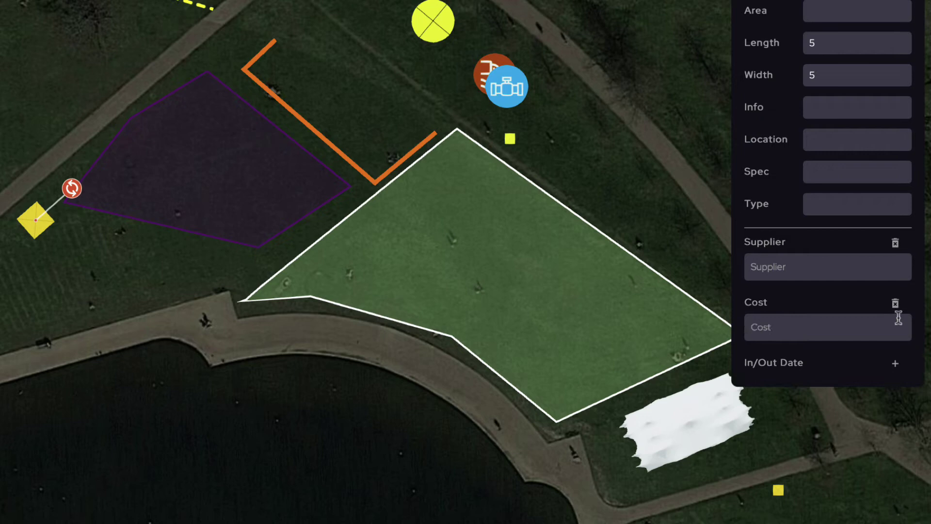
pyautogui.click(896, 364)
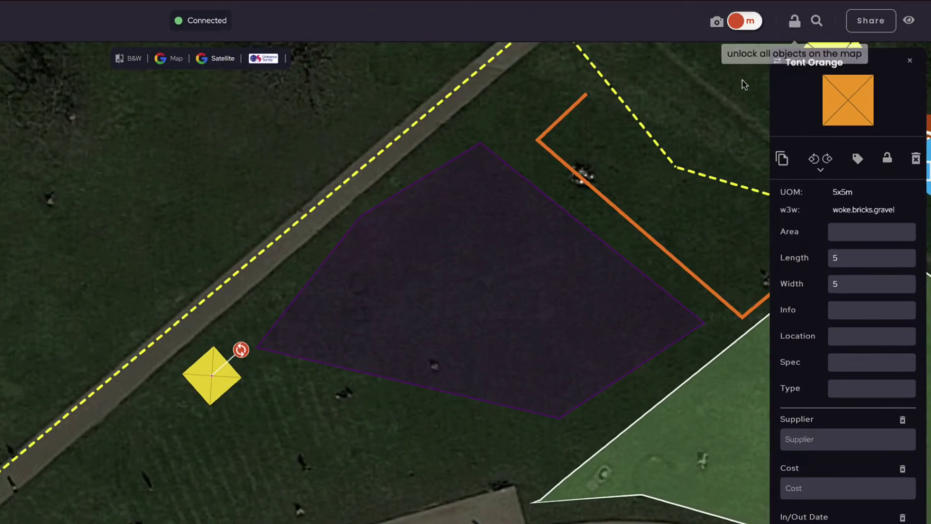
pyautogui.moveTo(218, 378); pyautogui.dragTo(266, 396)
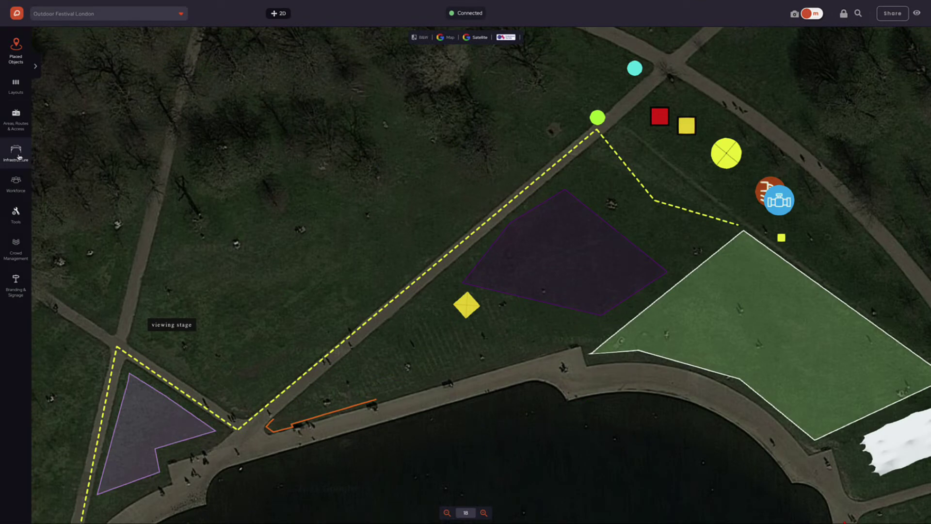
# - Draw a 61 m Crowd Barriers 2.2m line from the path around the tent's west side
pyautogui.click(18, 156)
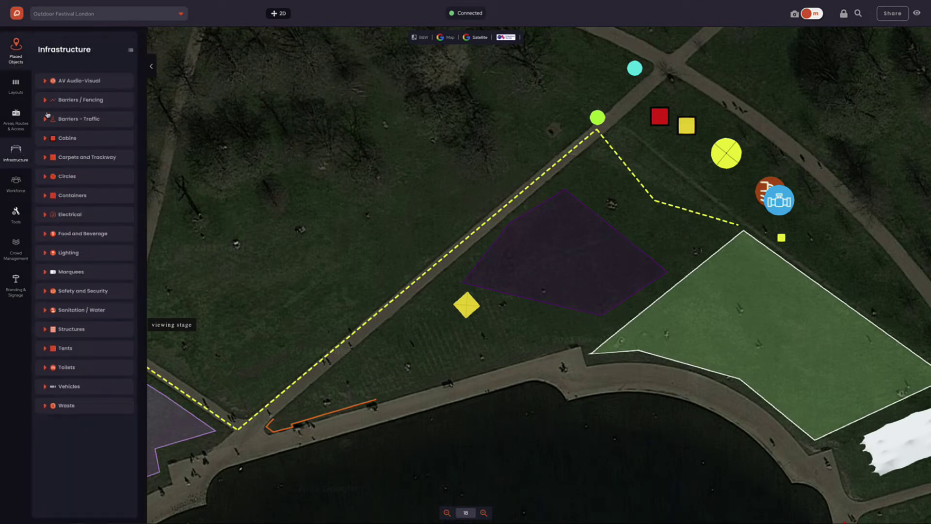
pyautogui.click(59, 101)
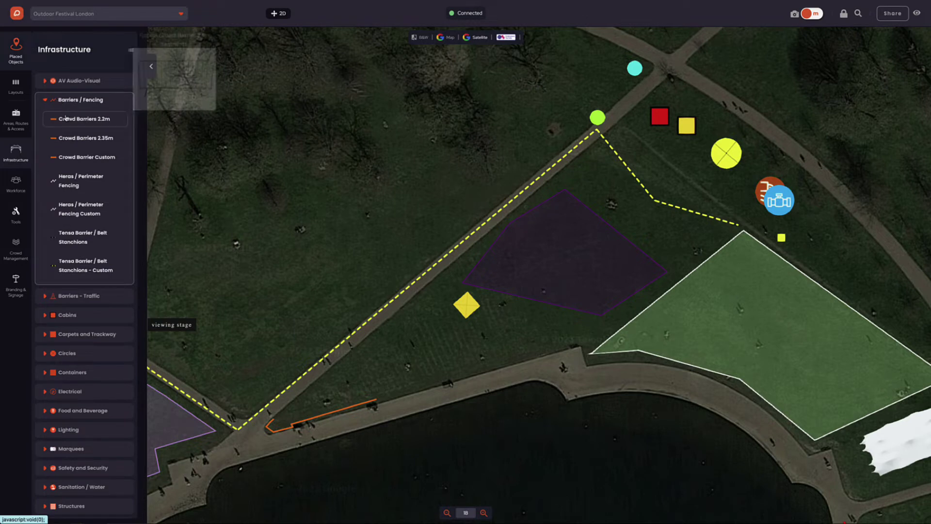
pyautogui.click(64, 117)
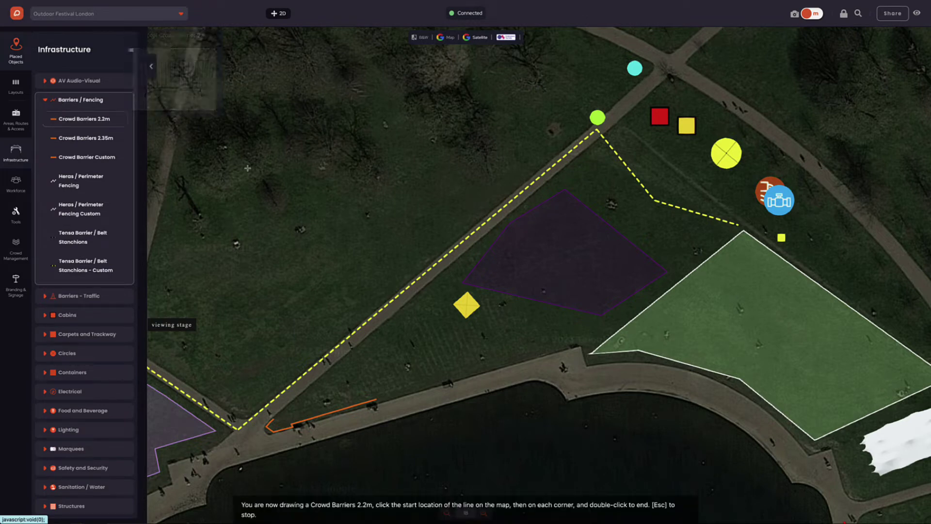
pyautogui.click(353, 357)
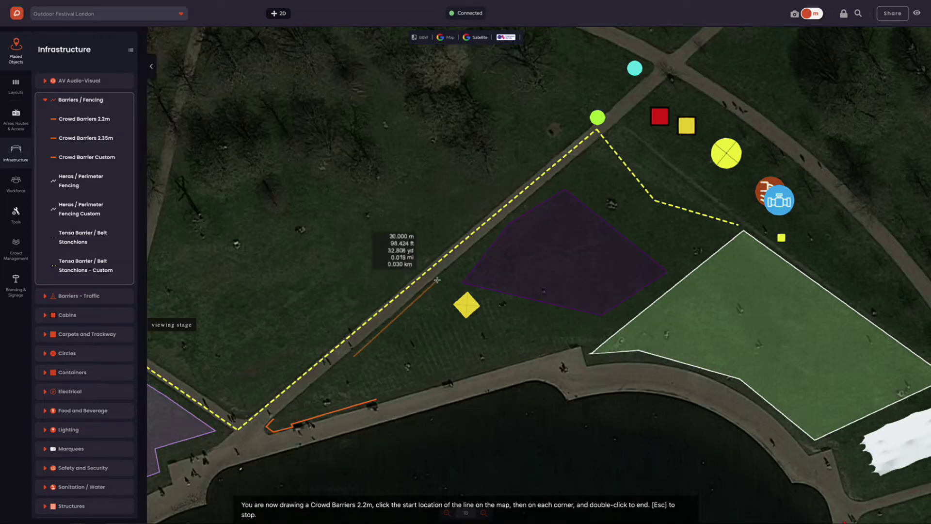
pyautogui.click(436, 280)
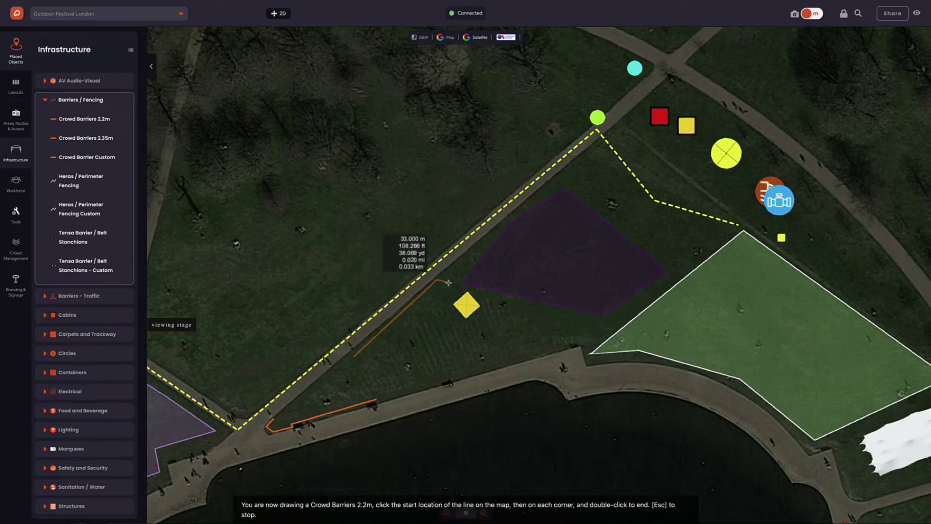
pyautogui.click(464, 290)
pyautogui.click(449, 305)
pyautogui.click(465, 318)
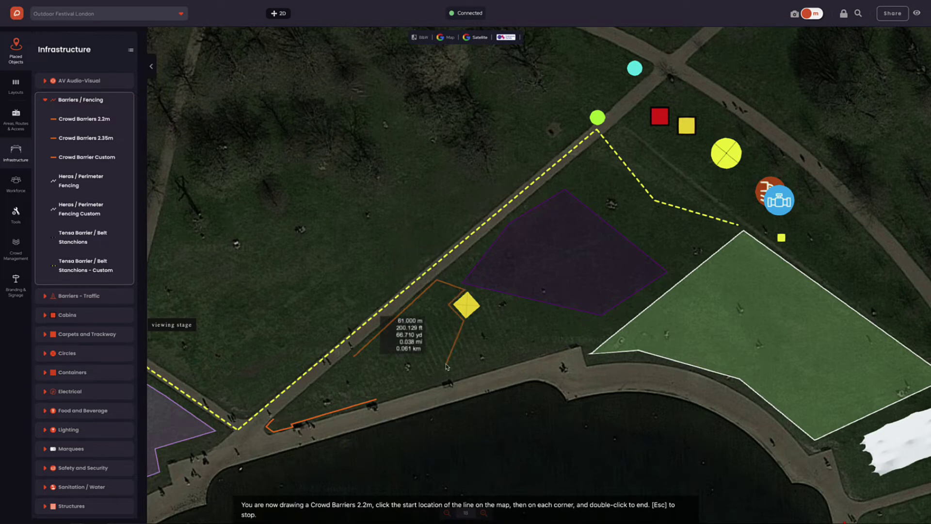
pyautogui.doubleClick(446, 364)
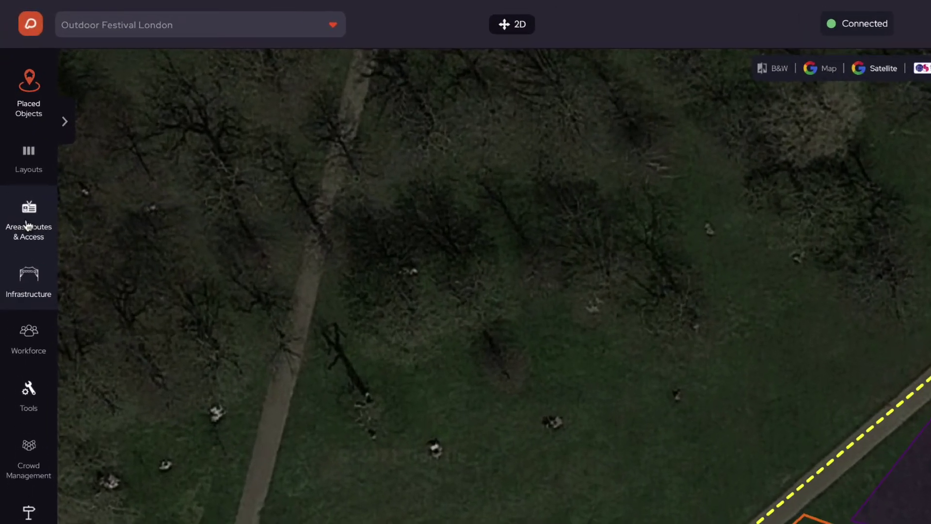
# - Draw a three-corner Area Orange between the tent and the lakeside path
pyautogui.click(28, 226)
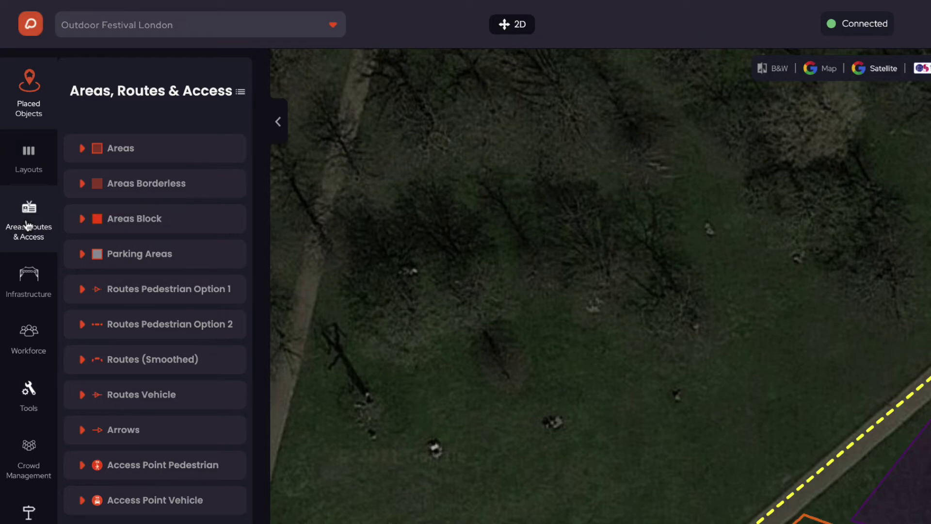
pyautogui.click(118, 147)
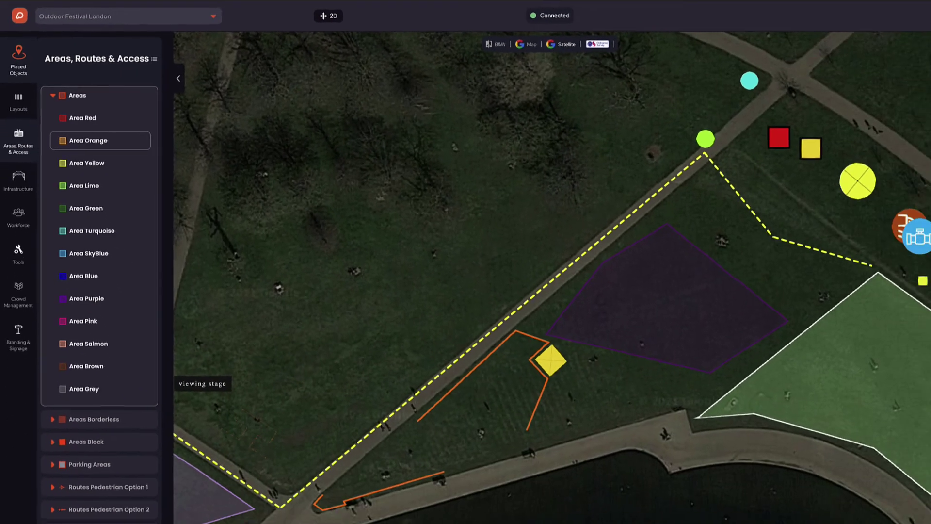
pyautogui.click(588, 358)
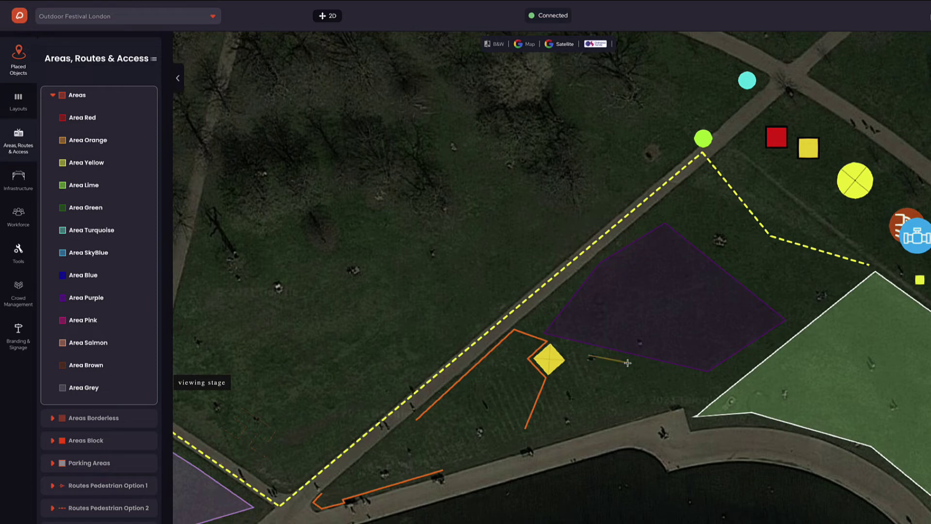
pyautogui.click(690, 382)
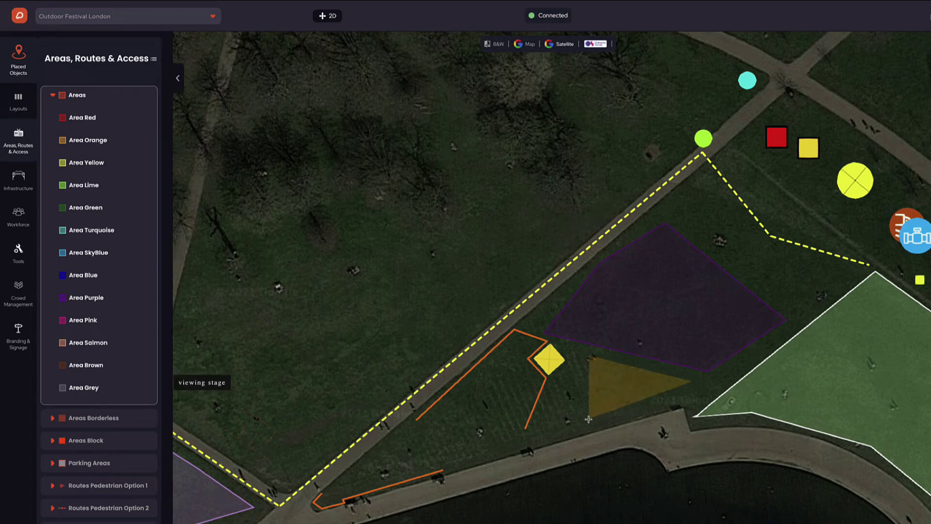
pyautogui.doubleClick(555, 397)
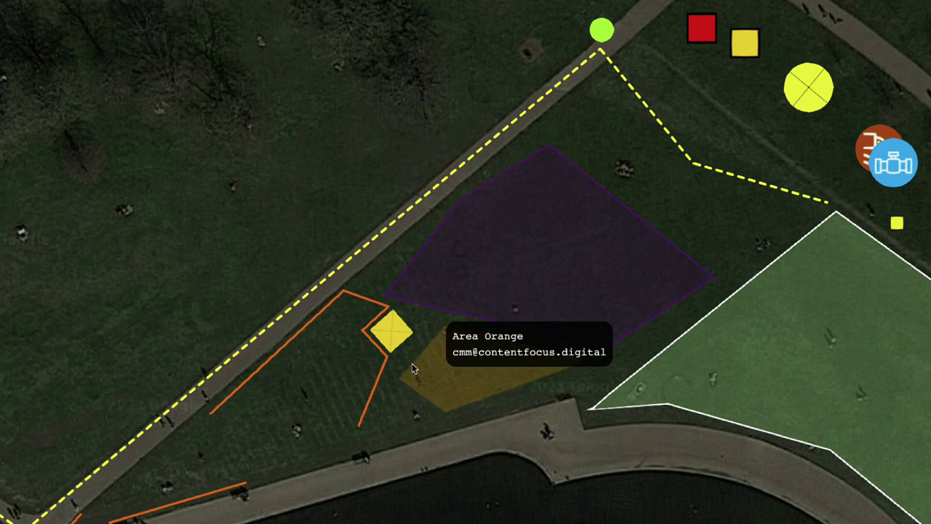
# - Reshape the orange area into a broader polygon with new bottom-left, top and bottom-right corners
pyautogui.click(412, 369)
pyautogui.moveTo(410, 406); pyautogui.dragTo(394, 416)
pyautogui.moveTo(515, 343); pyautogui.dragTo(492, 331)
pyautogui.moveTo(515, 386); pyautogui.dragTo(568, 388)
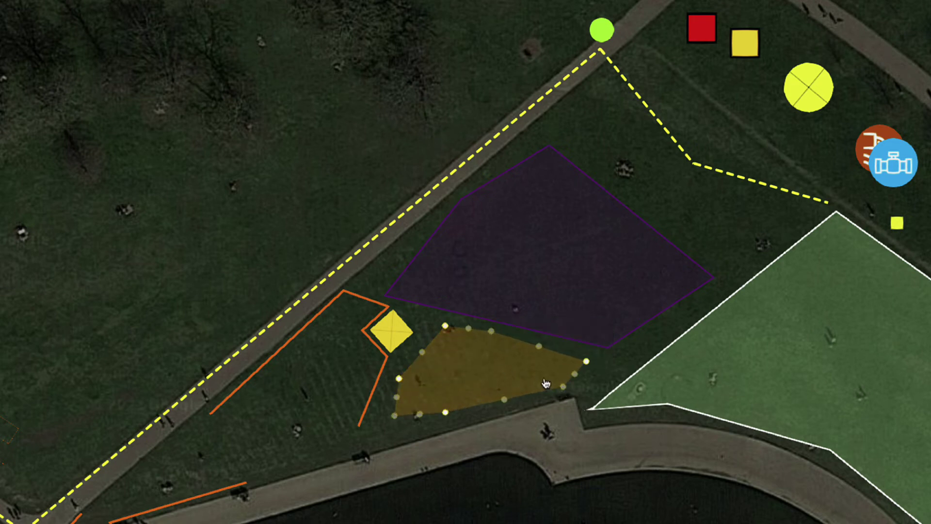
pyautogui.click(421, 321)
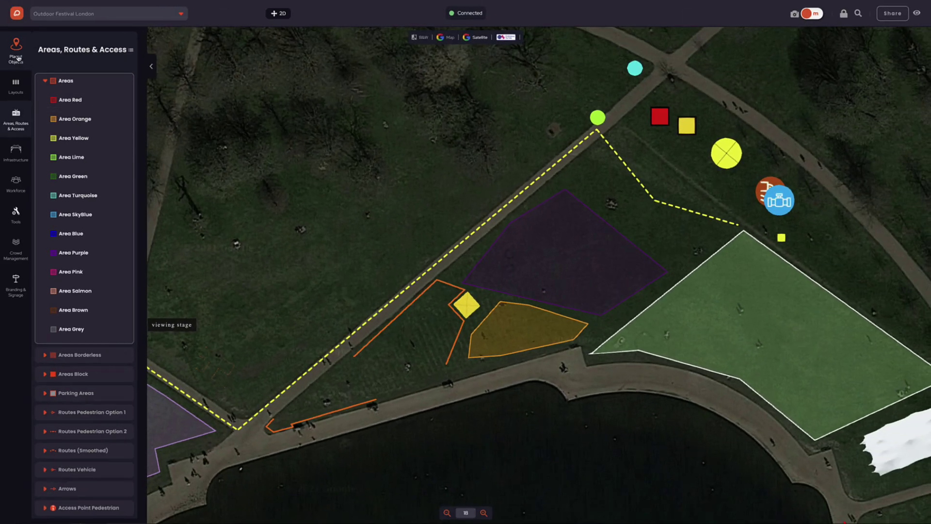
# - Open Area Orange's details from Placed Objects > Areas, showing 279 m² and capacity 839
pyautogui.click(17, 58)
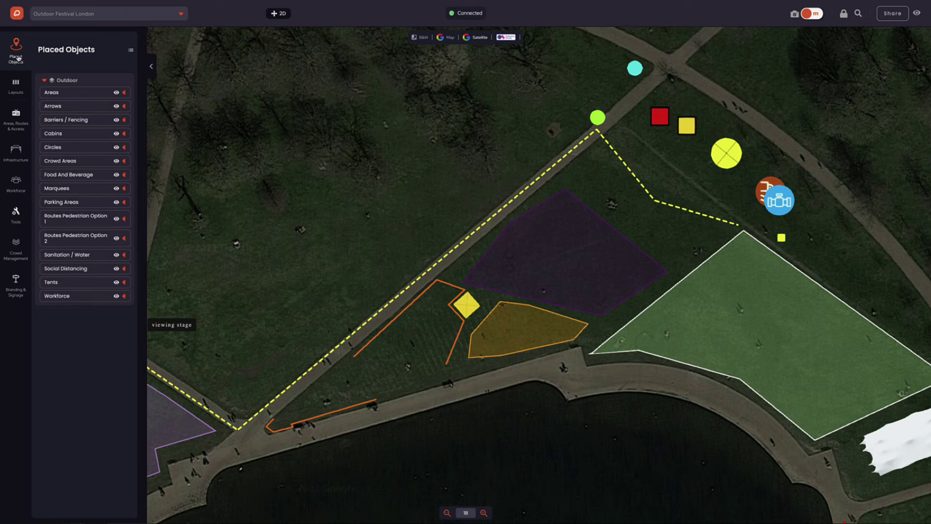
pyautogui.click(51, 93)
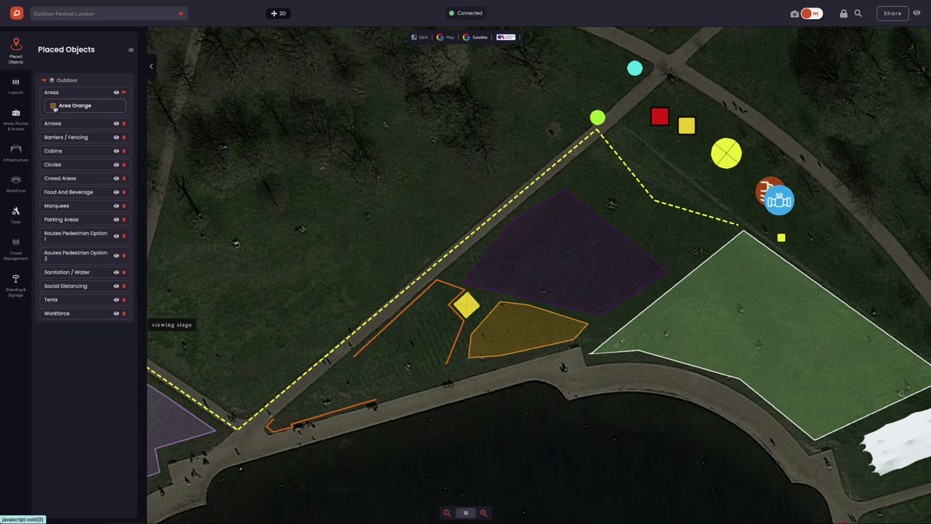
pyautogui.click(73, 106)
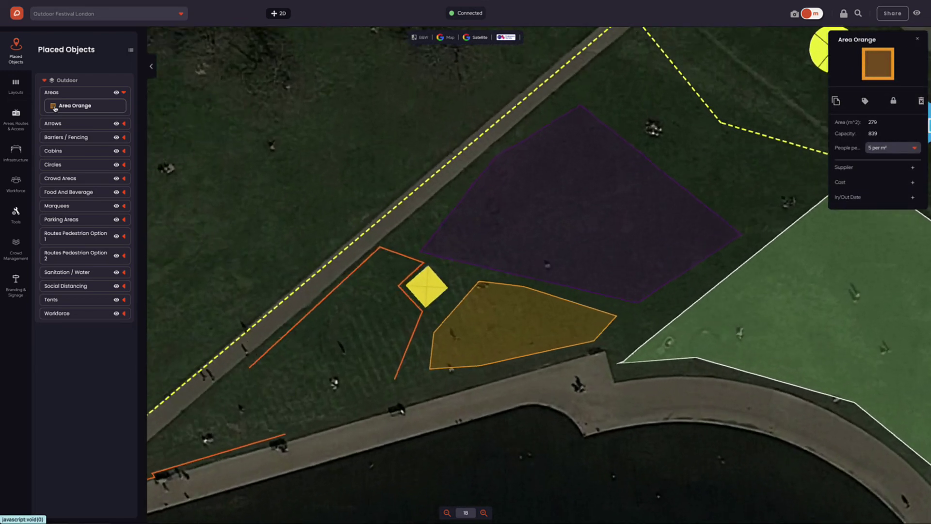